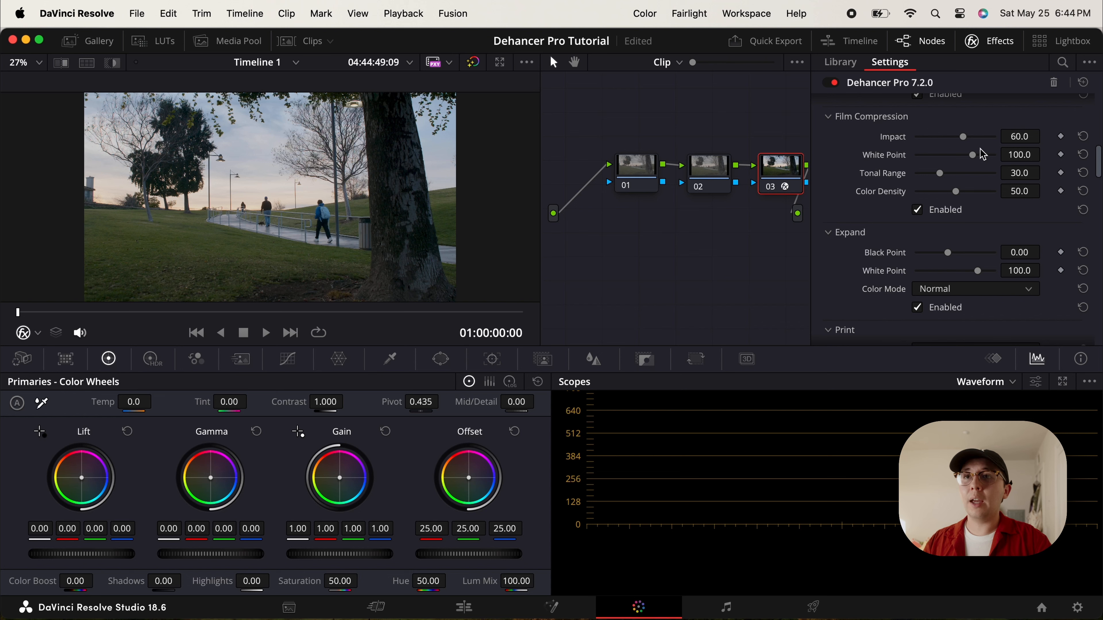
# Set the Film Compression Tonal Range to 46.8 and Color Density to 100.
pyautogui.moveTo(966, 142)
pyautogui.mouseDown()
pyautogui.moveTo(1010, 140)
pyautogui.moveTo(867, 153)
pyautogui.moveTo(951, 143)
pyautogui.mouseUp()
pyautogui.click(1083, 137)
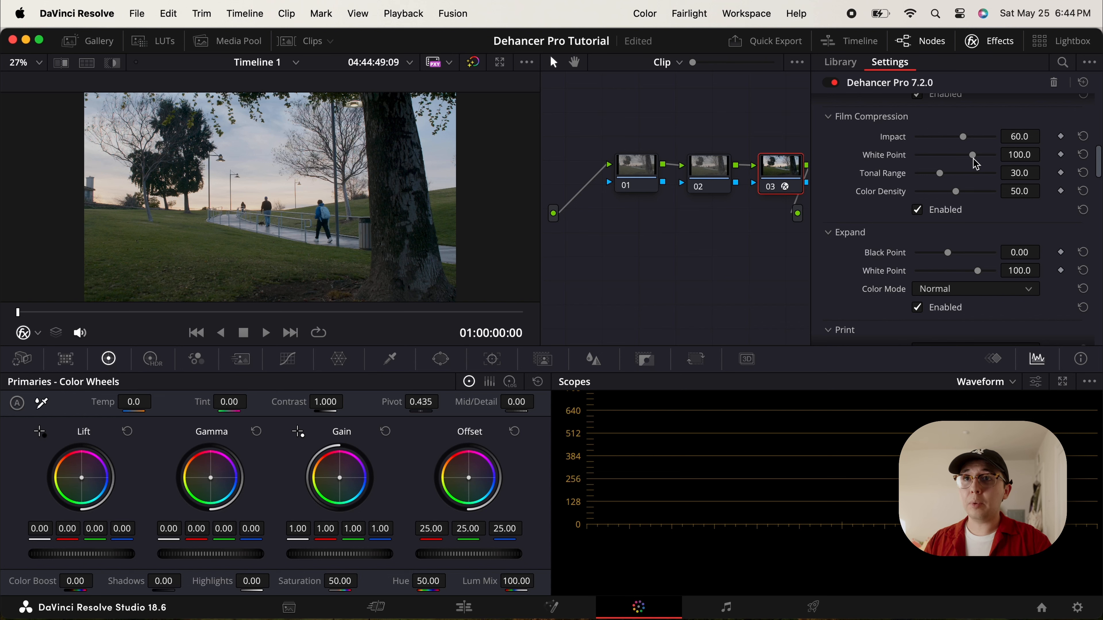
pyautogui.moveTo(939, 176)
pyautogui.mouseDown()
pyautogui.moveTo(921, 176)
pyautogui.moveTo(955, 175)
pyautogui.mouseUp()
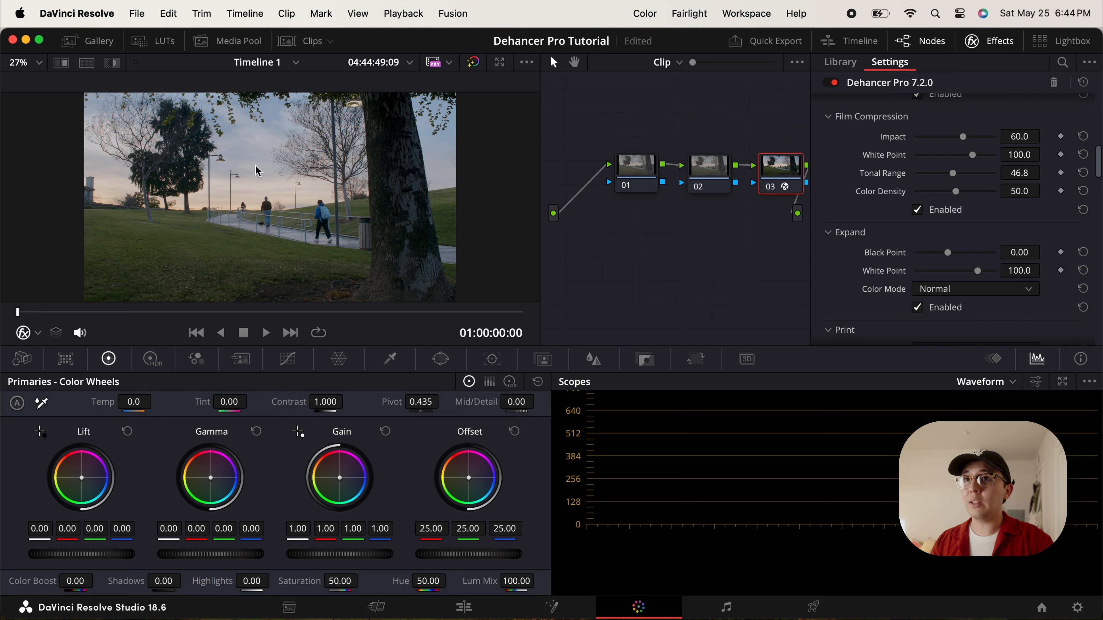
pyautogui.scroll(5, 290, 210)
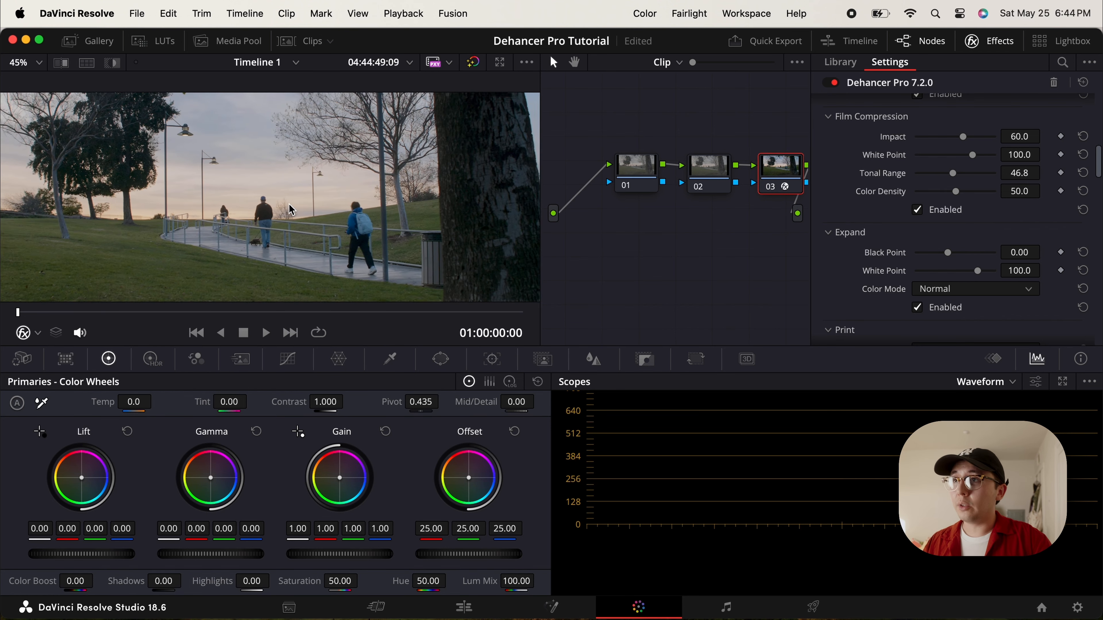
pyautogui.scroll(1, 291, 210)
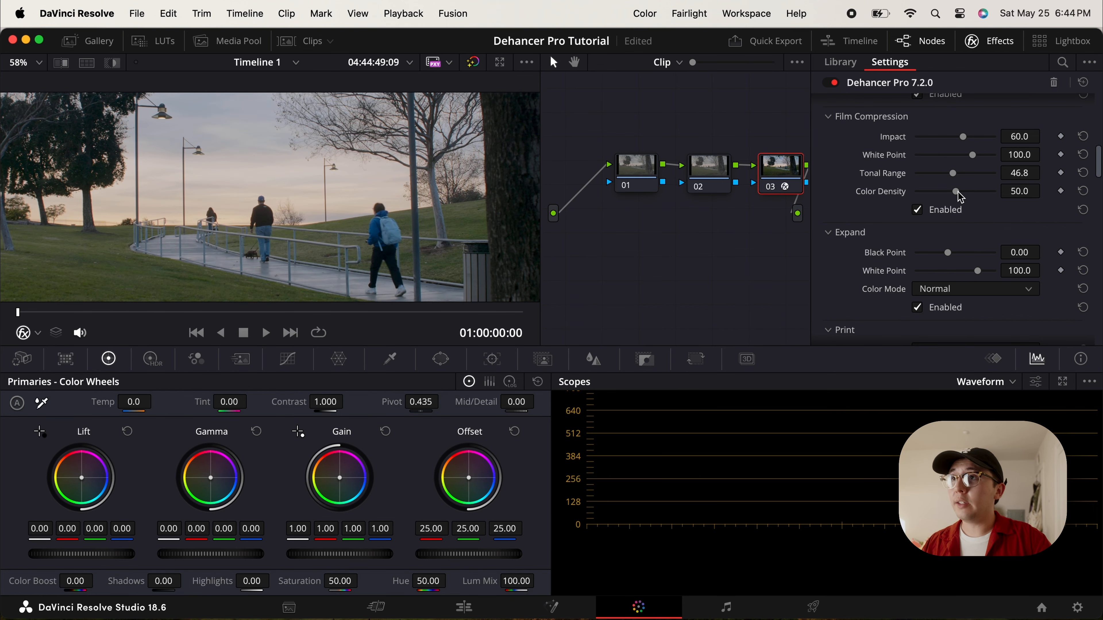
pyautogui.moveTo(959, 193); pyautogui.dragTo(995, 191)
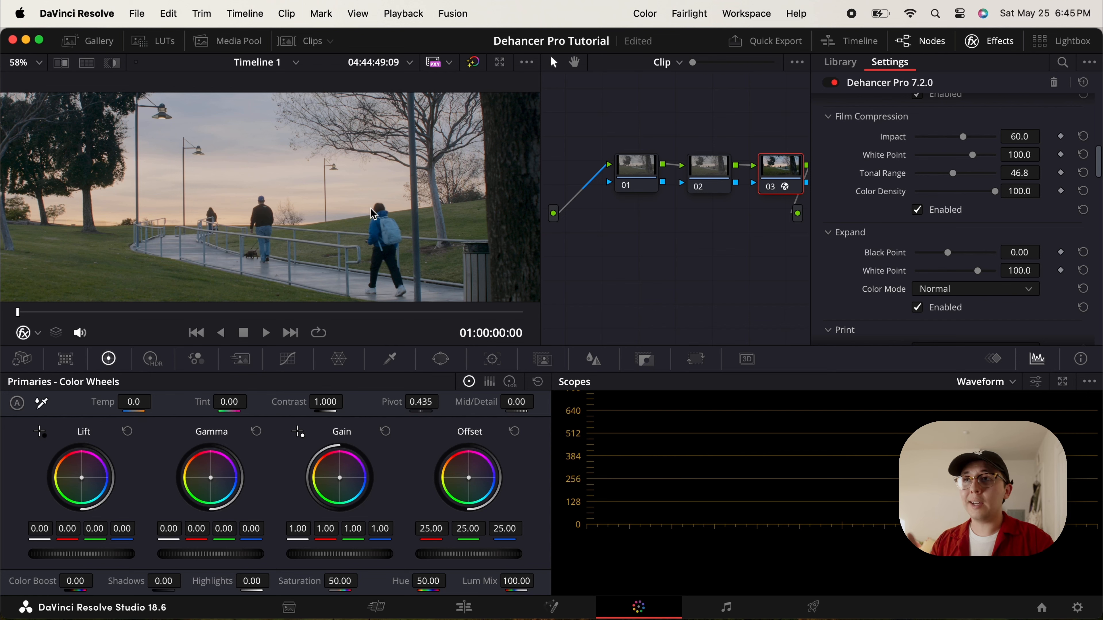
pyautogui.hotkey('shift', 'z')
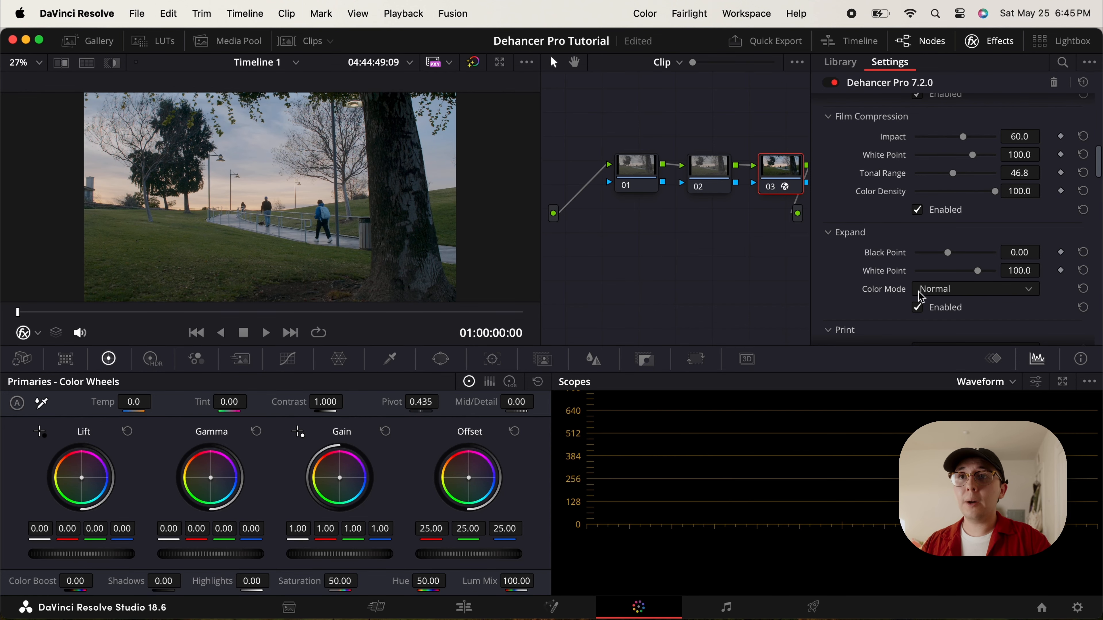
# Lower the Expand Black Point to -2.58.
pyautogui.scroll(-2, 881, 273)
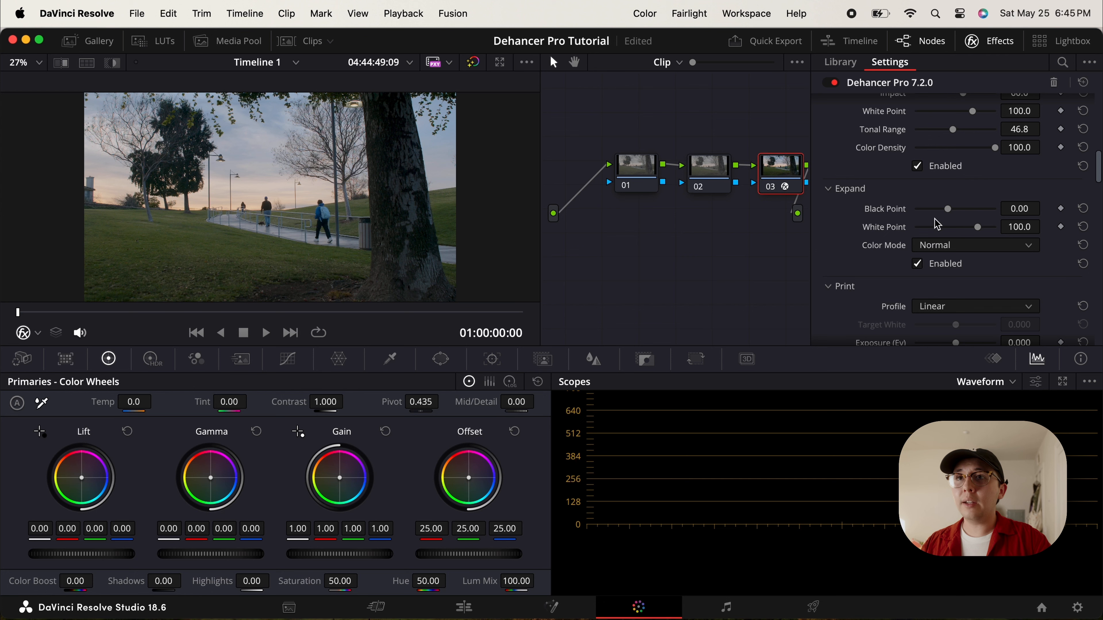
pyautogui.moveTo(947, 212)
pyautogui.mouseDown()
pyautogui.moveTo(980, 227)
pyautogui.moveTo(943, 227)
pyautogui.mouseUp()
pyautogui.scroll(5, 885, 113)
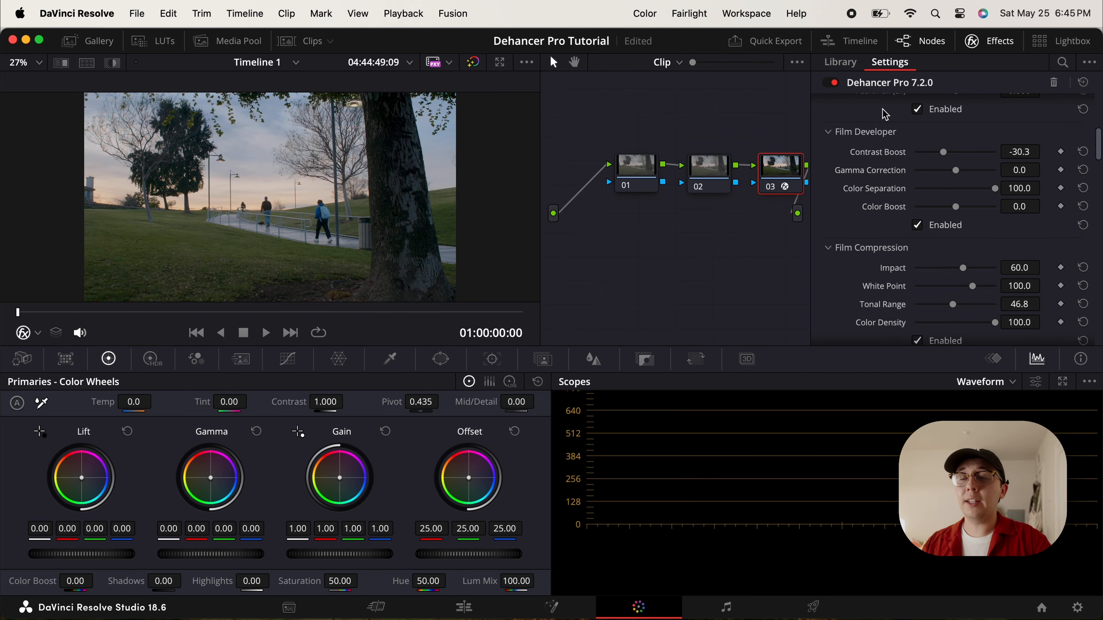
pyautogui.click(917, 225)
pyautogui.click(917, 226)
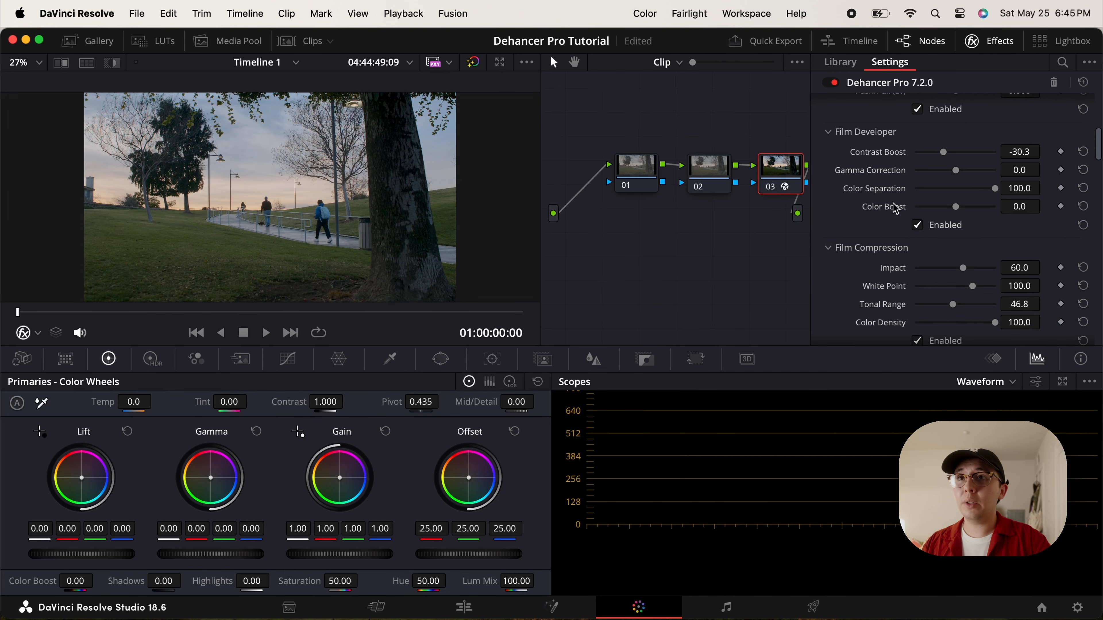
pyautogui.scroll(-4, 909, 247)
pyautogui.moveTo(944, 211); pyautogui.dragTo(942, 213)
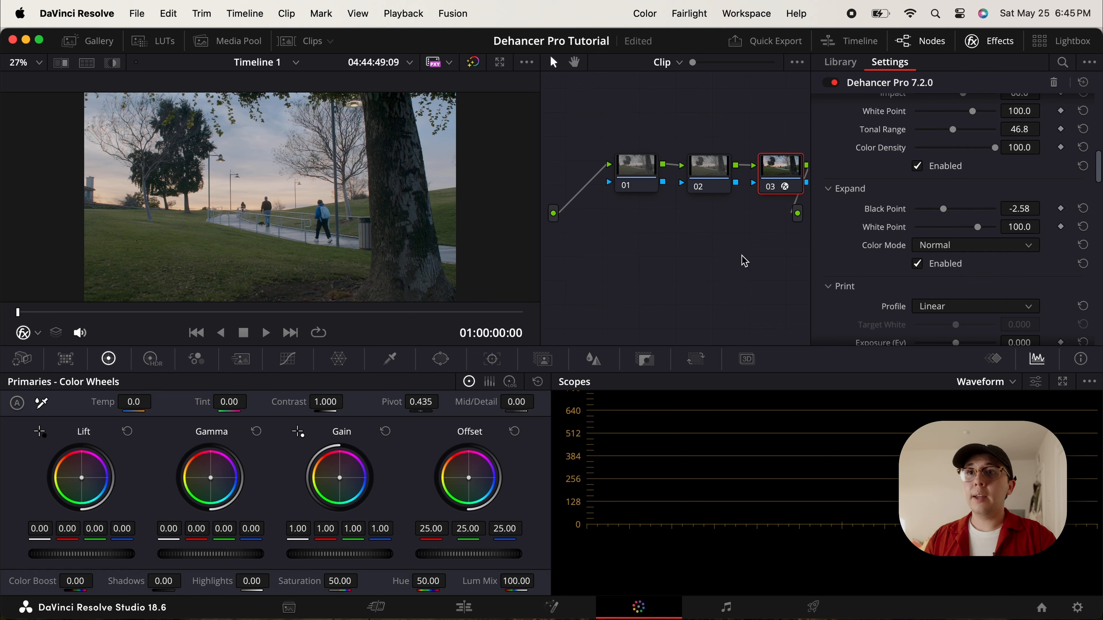
# Try the Fujifilm 3513 Print film profile in the Print settings and preview the graded frame full screen.
pyautogui.scroll(-3, 882, 270)
pyautogui.scroll(-1, 895, 266)
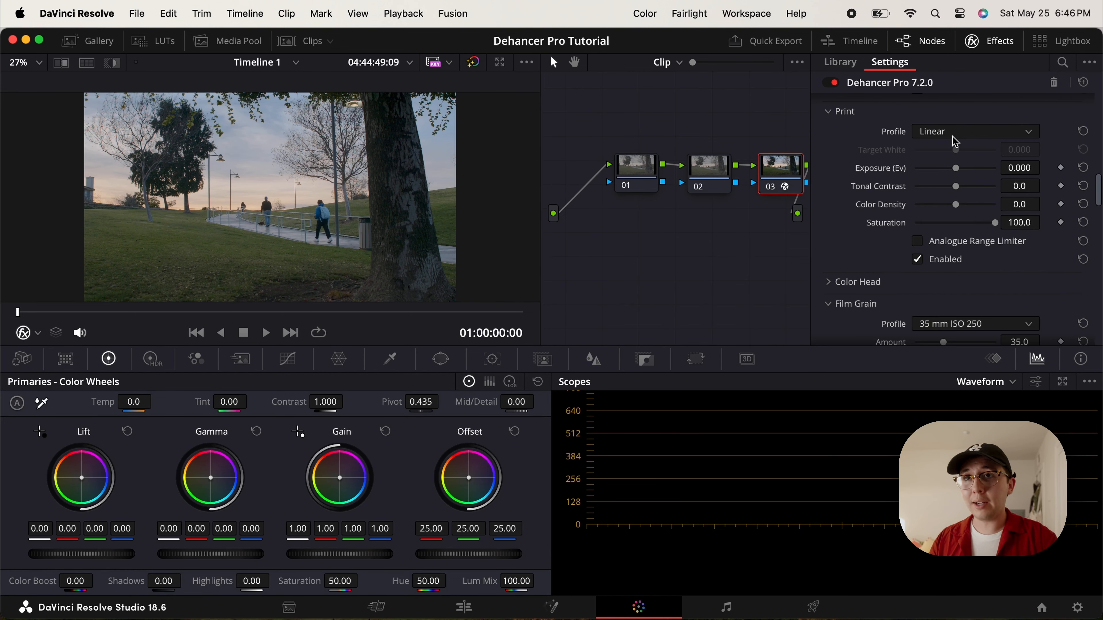
pyautogui.click(957, 135)
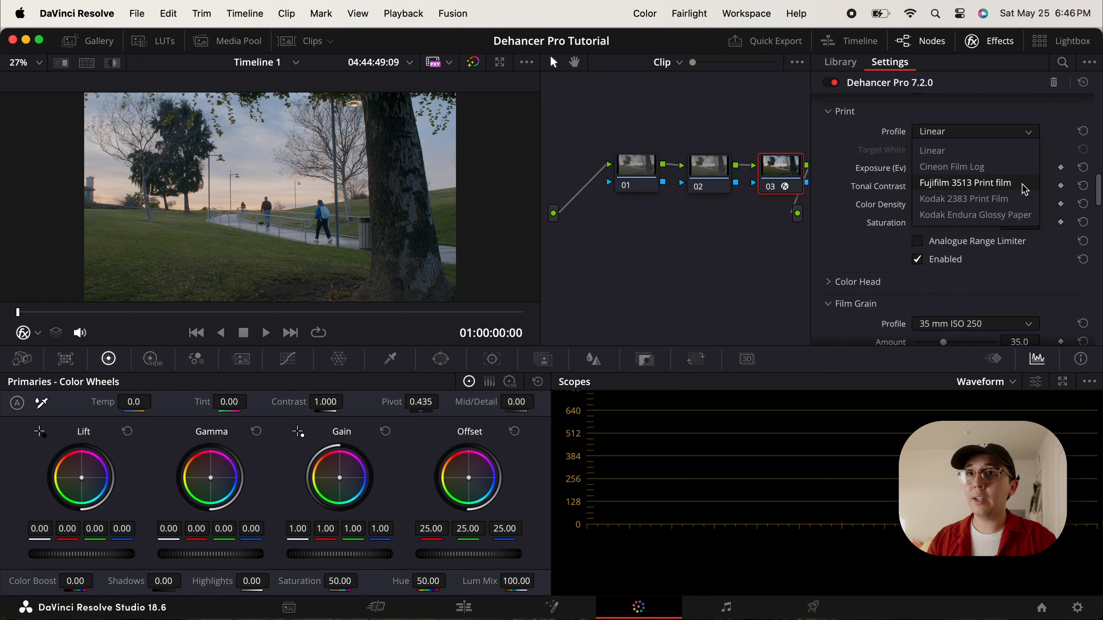
pyautogui.click(988, 184)
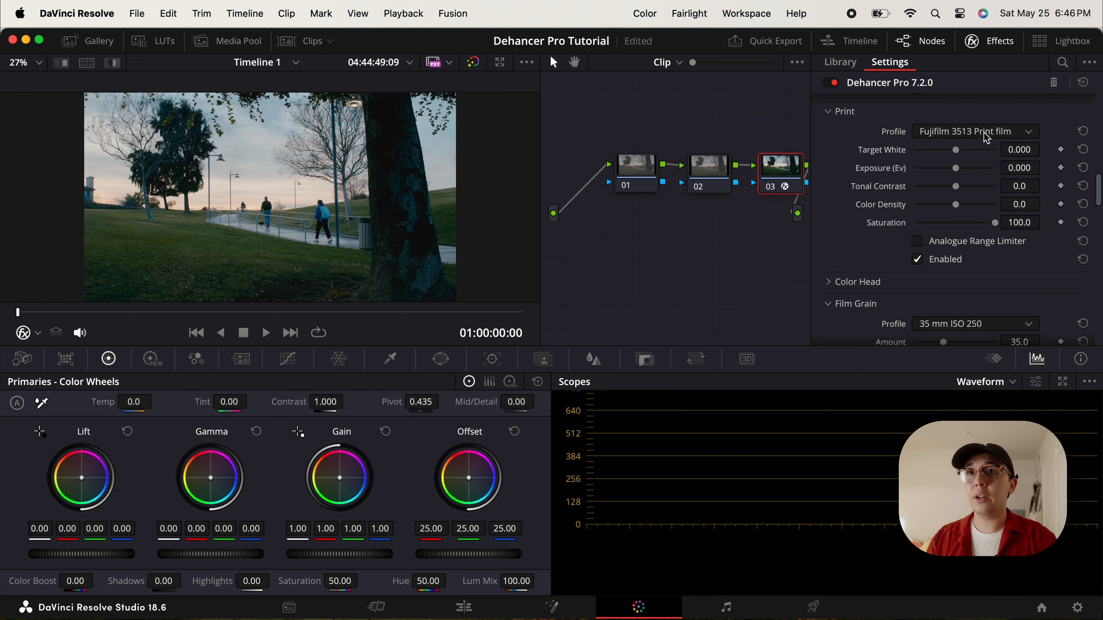
pyautogui.press('super+f')
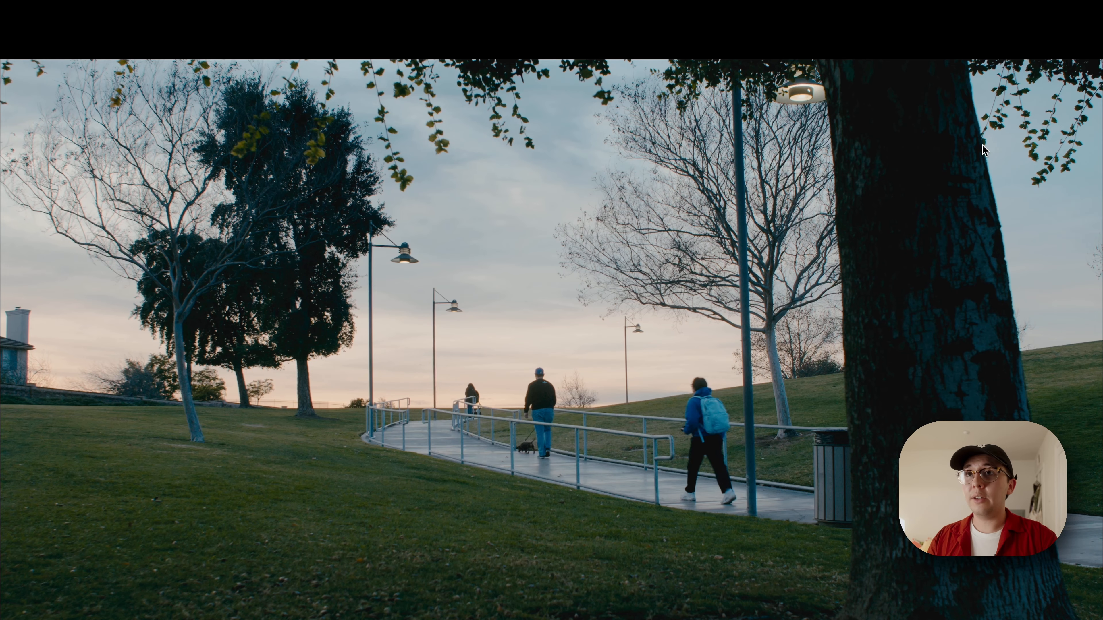
pyautogui.press('Escape')
pyautogui.scroll(-3, 983, 144)
pyautogui.scroll(5, 983, 143)
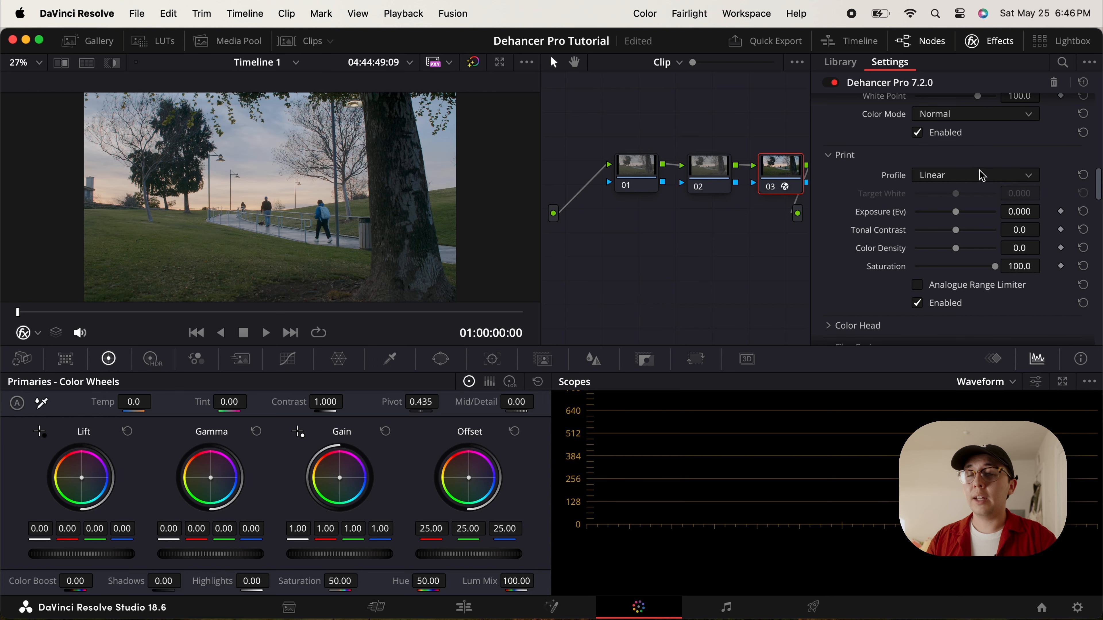
# Compare the Fujifilm 3513 Print film and Kodak 2383 Print Film profiles on the clip.
pyautogui.click(980, 174)
pyautogui.click(978, 220)
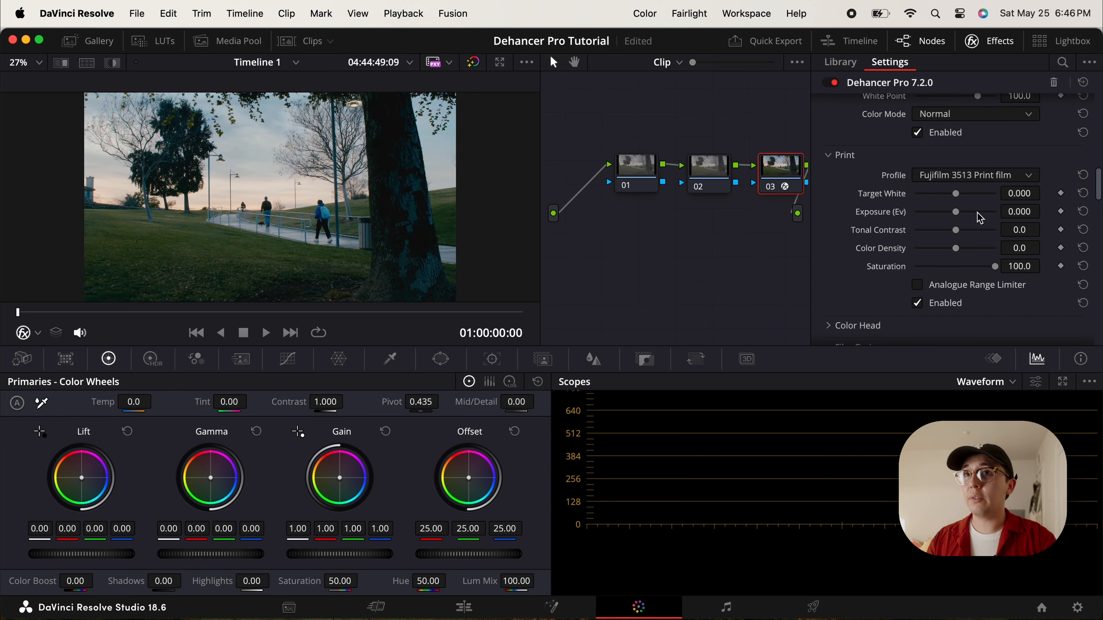
pyautogui.click(980, 174)
pyautogui.click(985, 242)
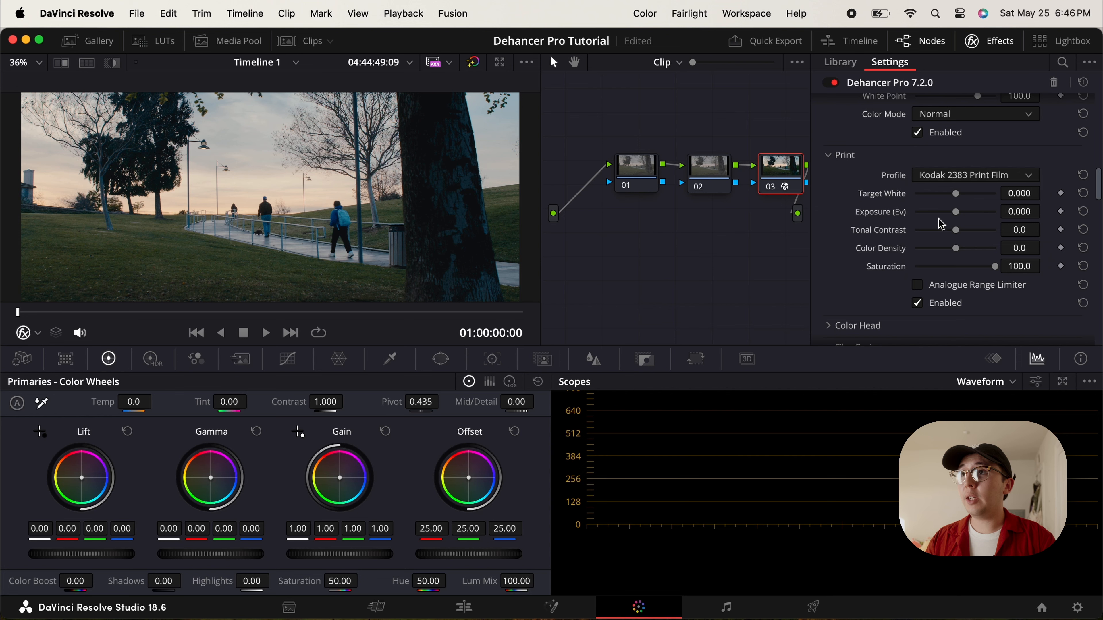
# Try the Kodak Endura Glossy Paper print profile and compare it with Linear.
pyautogui.click(996, 174)
pyautogui.click(986, 223)
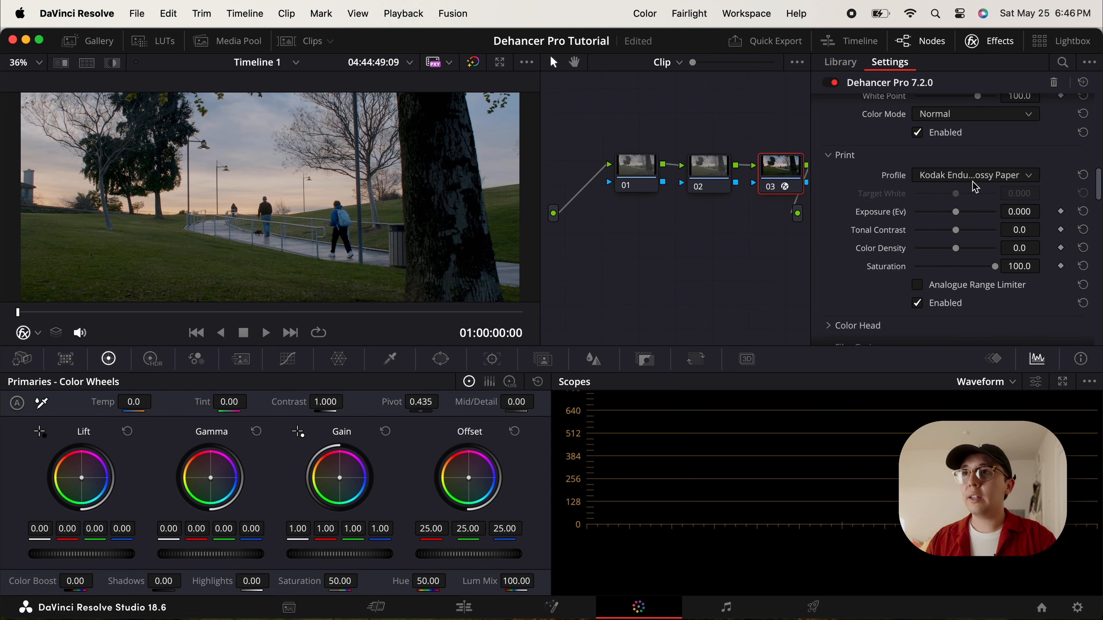
pyautogui.scroll(-4, 252, 228)
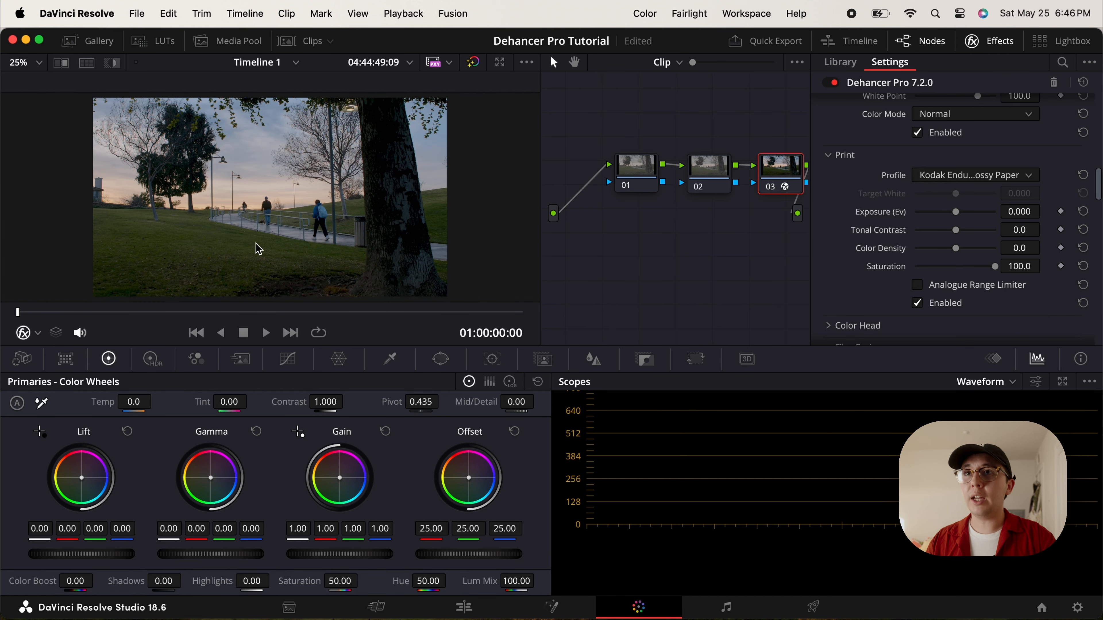
pyautogui.click(980, 175)
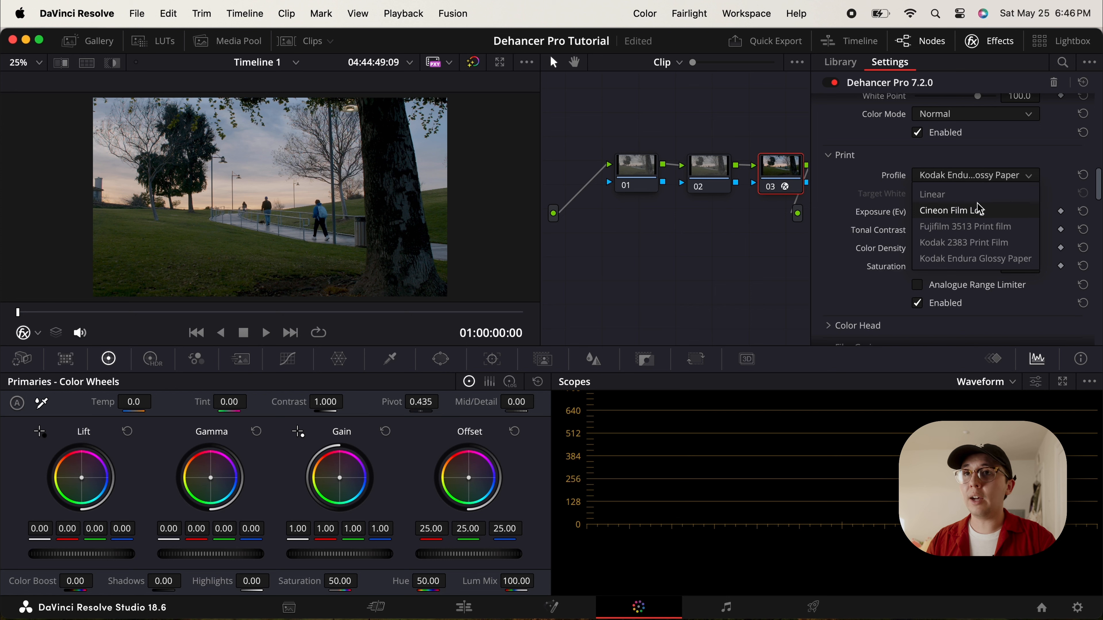
pyautogui.click(971, 196)
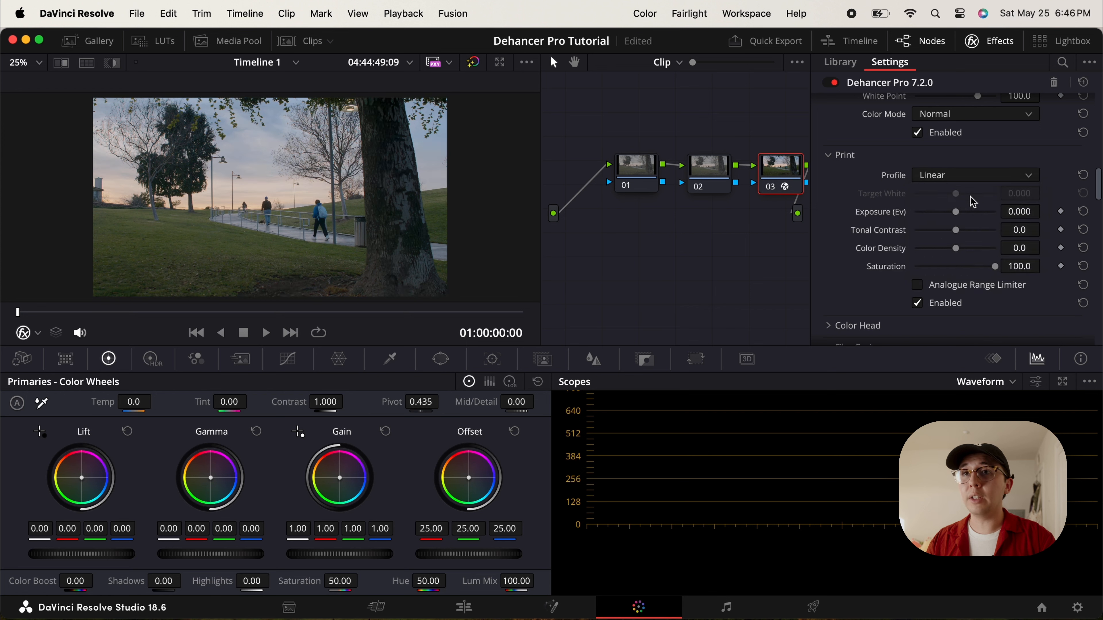
# Apply the Fujifilm 3513 Print film profile and play back the clip, returning to its beginning.
pyautogui.click(996, 176)
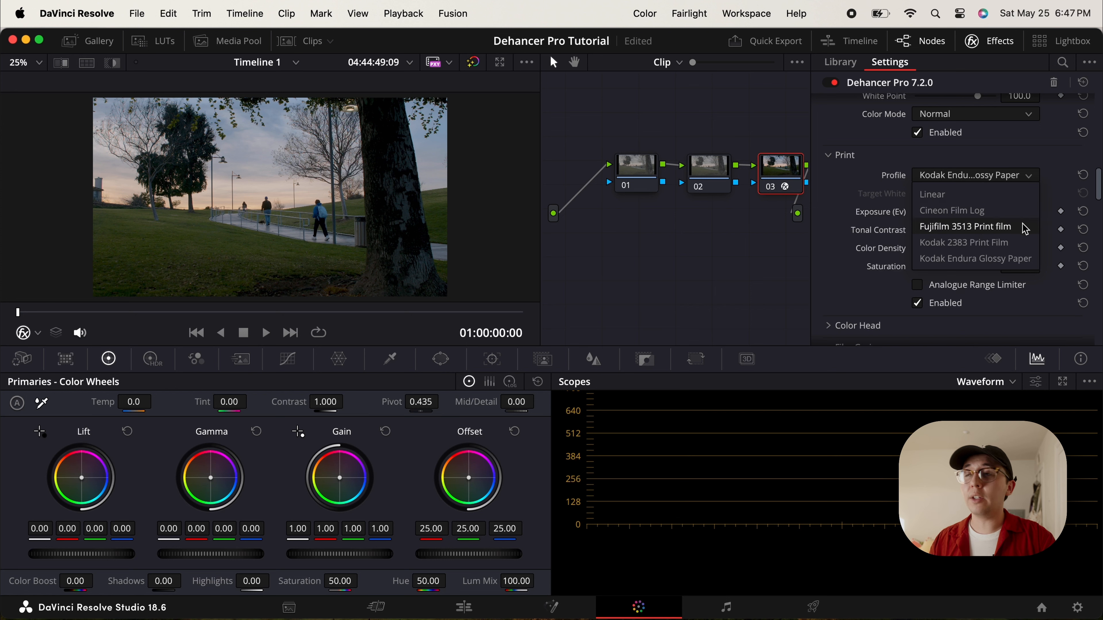
pyautogui.click(1023, 226)
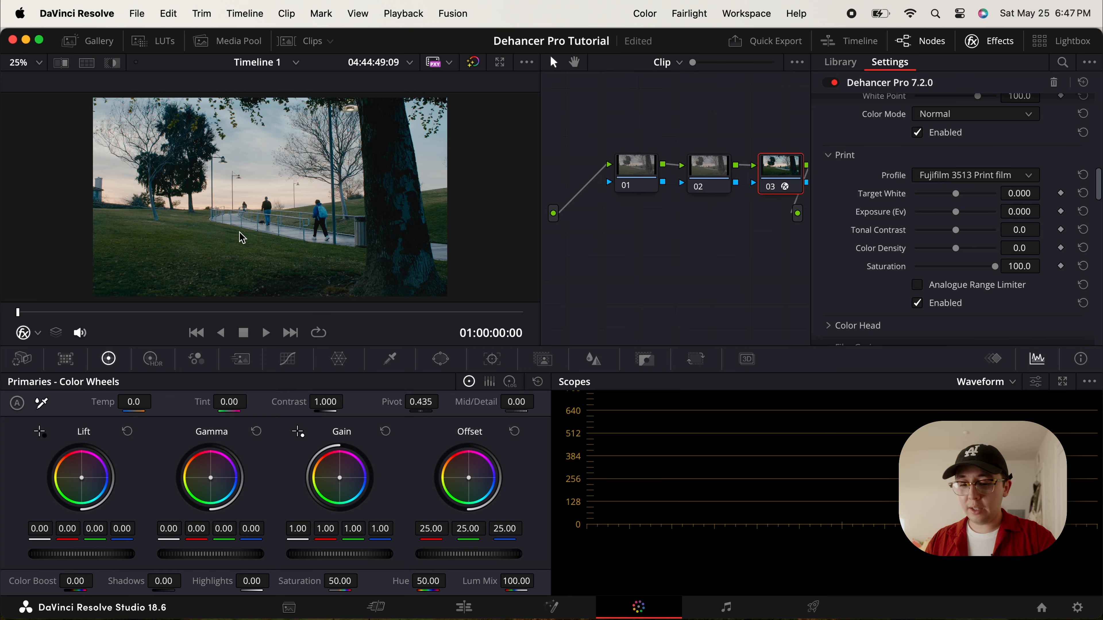
pyautogui.press('space')
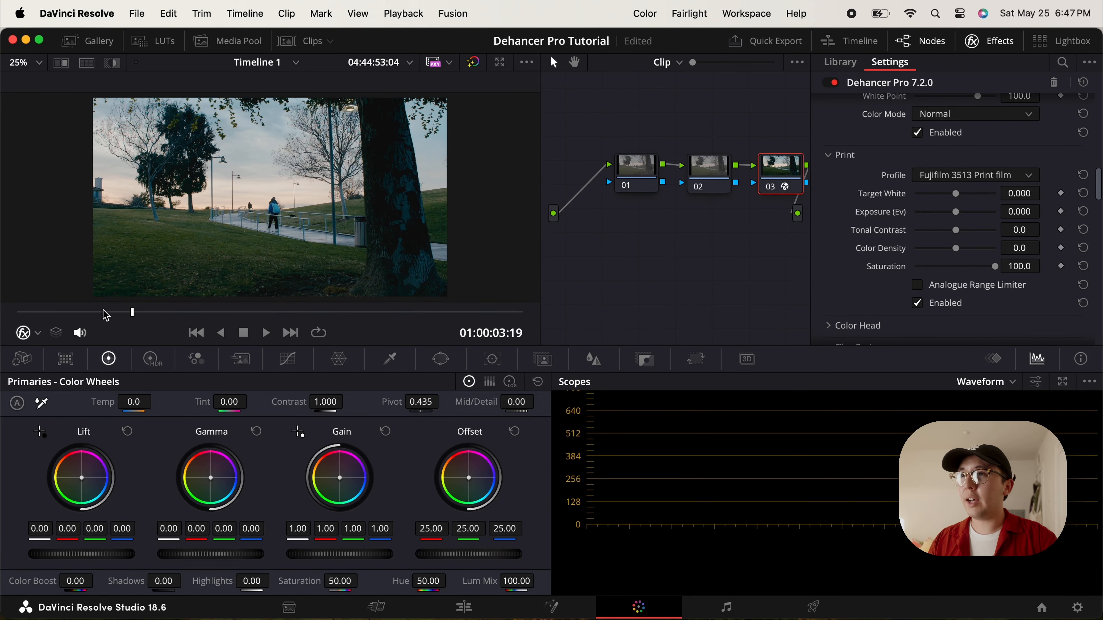
pyautogui.moveTo(105, 315); pyautogui.dragTo(19, 330)
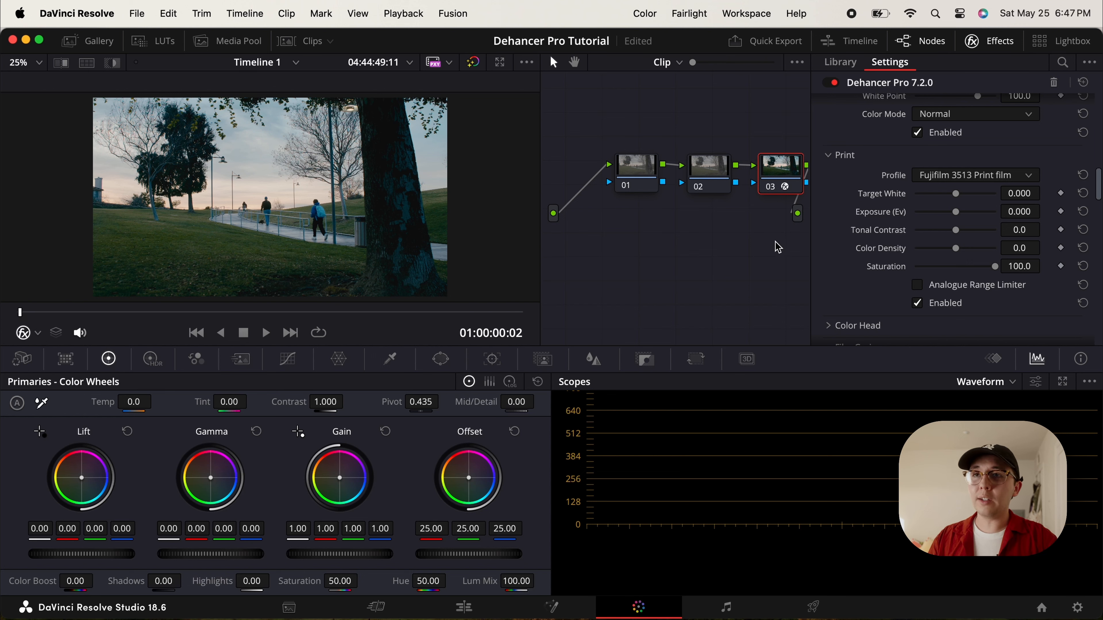
# Try adjusting the Print Target White, Exposure and Tonal Contrast, resetting each to its default.
pyautogui.moveTo(957, 195)
pyautogui.mouseDown()
pyautogui.moveTo(966, 199)
pyautogui.moveTo(941, 202)
pyautogui.moveTo(976, 196)
pyautogui.moveTo(906, 188)
pyautogui.moveTo(966, 183)
pyautogui.moveTo(955, 214)
pyautogui.mouseUp()
pyautogui.click(1083, 193)
pyautogui.click(1083, 211)
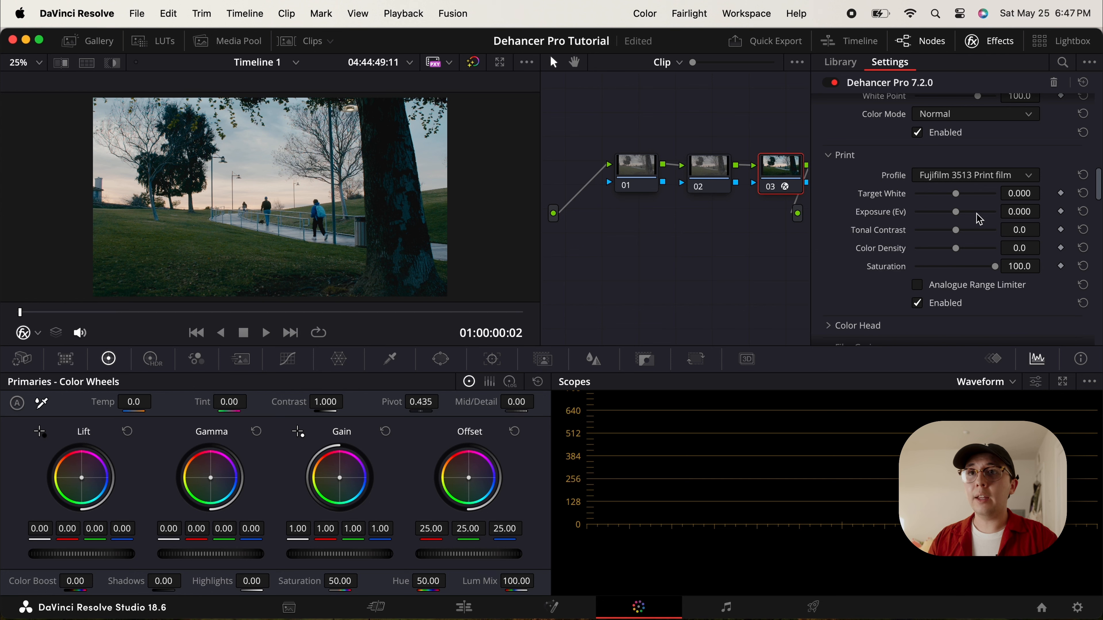
pyautogui.moveTo(958, 234)
pyautogui.mouseDown()
pyautogui.moveTo(981, 231)
pyautogui.moveTo(948, 234)
pyautogui.mouseUp()
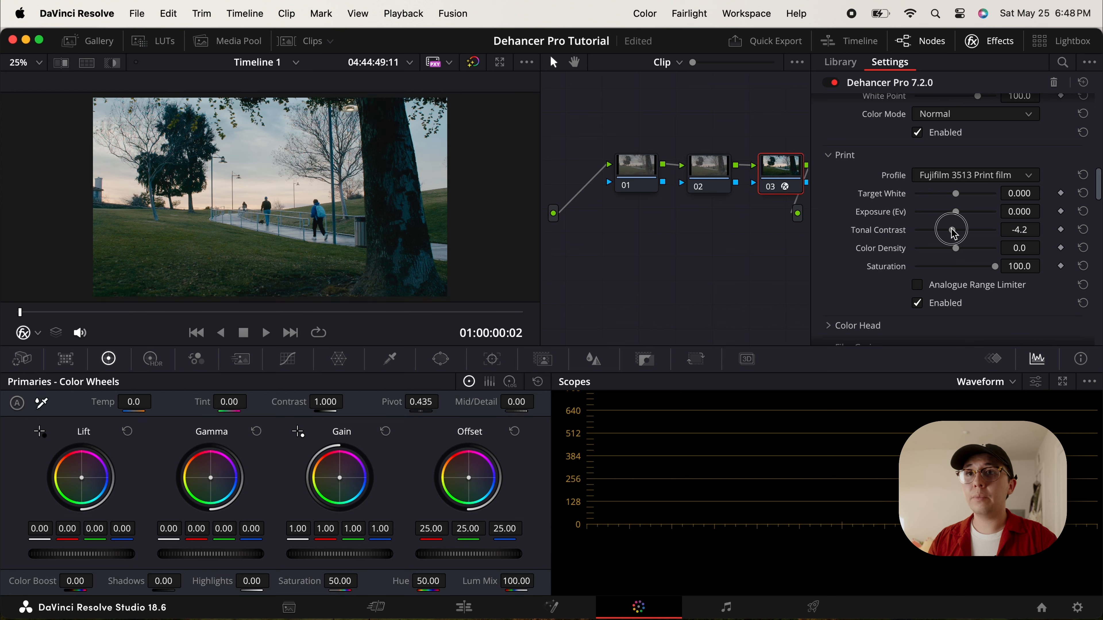
pyautogui.click(1083, 229)
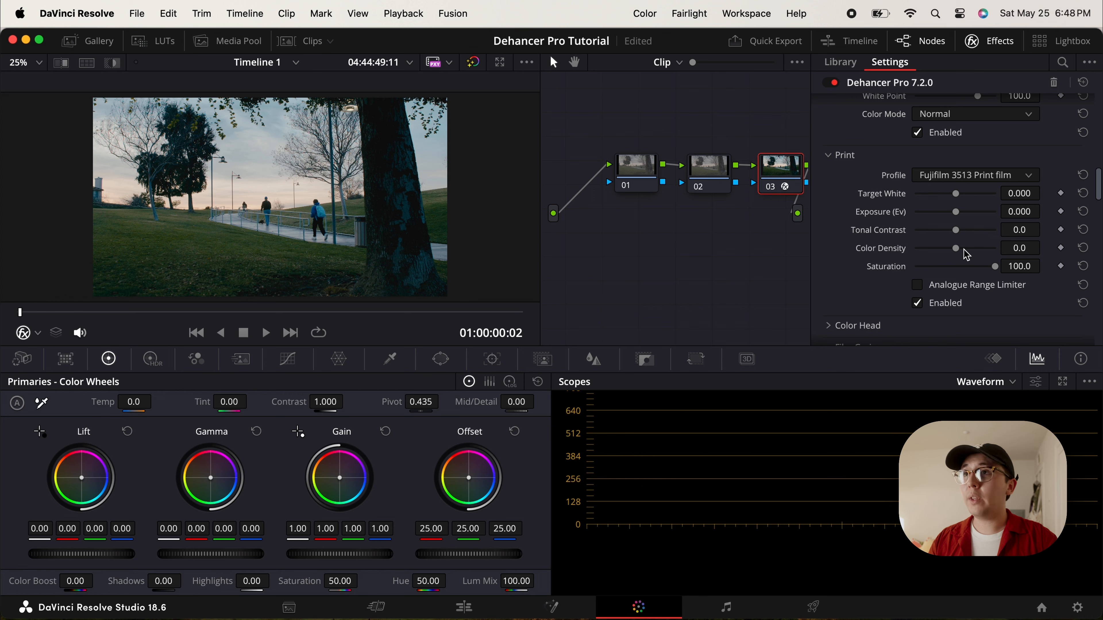
# Try a Print Color Density of 21.1 while checking the walkers up close, and reset it.
pyautogui.scroll(3, 338, 221)
pyautogui.scroll(2, 336, 223)
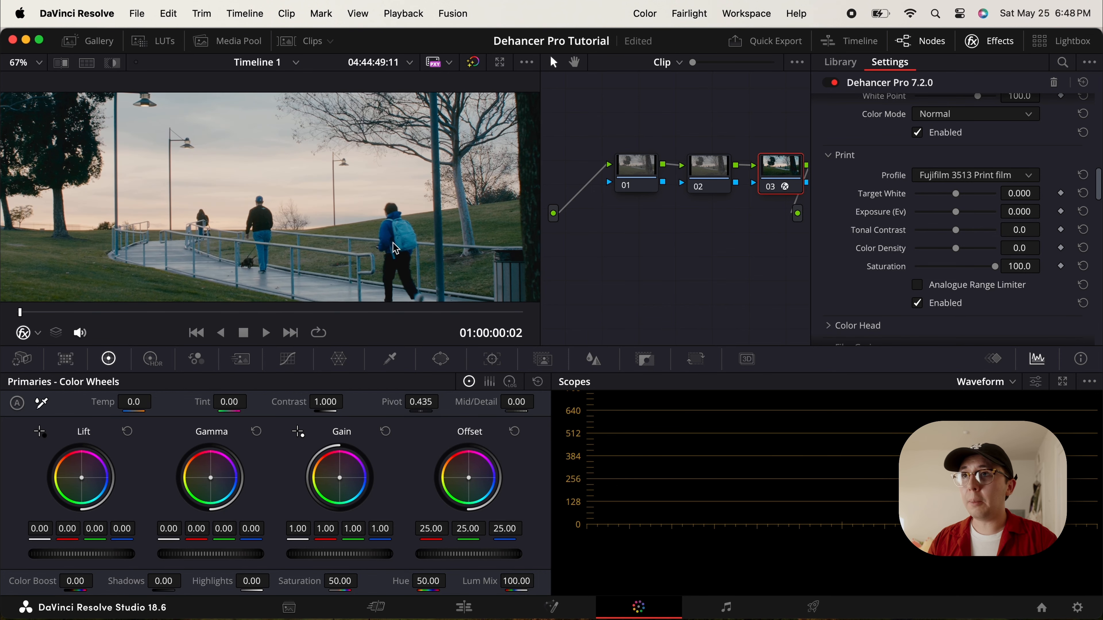
pyautogui.scroll(2, 273, 190)
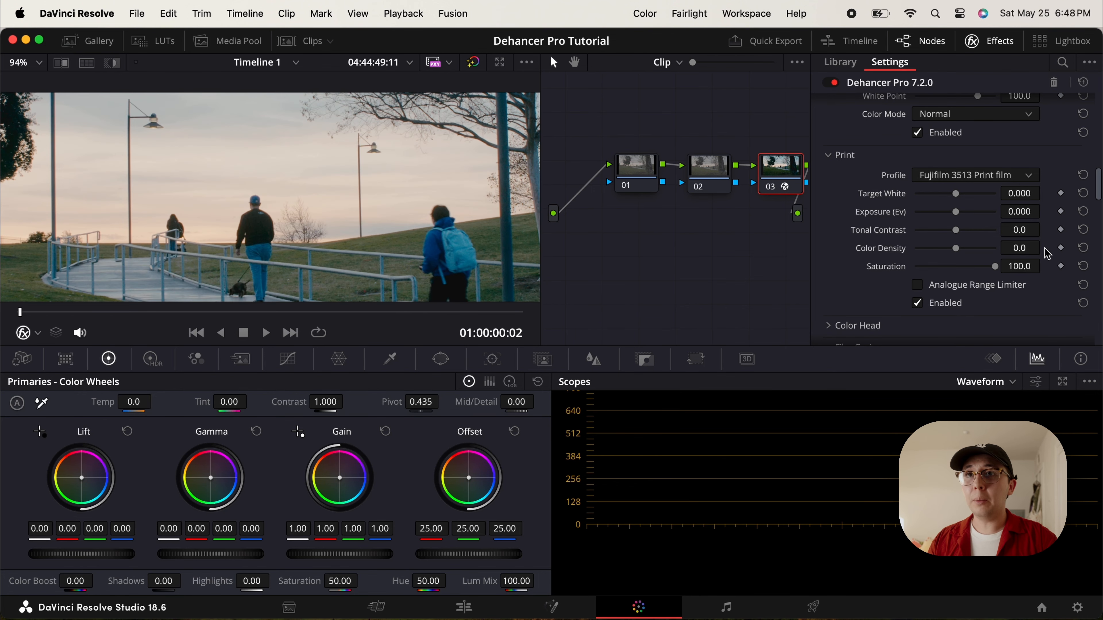
pyautogui.moveTo(952, 250)
pyautogui.mouseDown()
pyautogui.moveTo(990, 248)
pyautogui.moveTo(942, 250)
pyautogui.moveTo(1022, 250)
pyautogui.moveTo(955, 246)
pyautogui.moveTo(972, 249)
pyautogui.mouseUp()
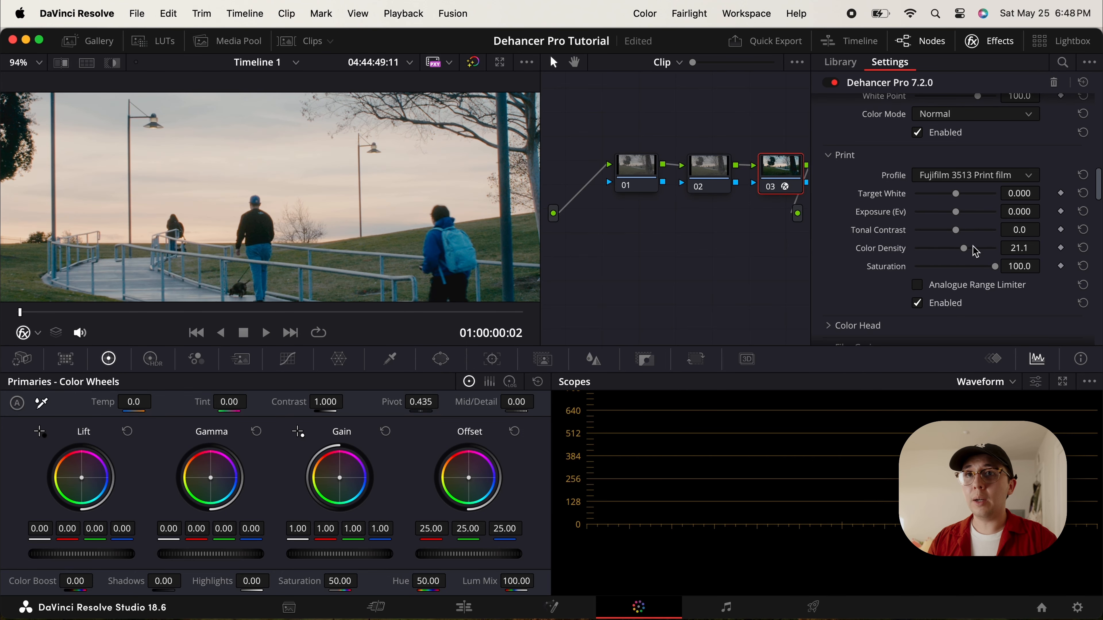
pyautogui.click(1084, 251)
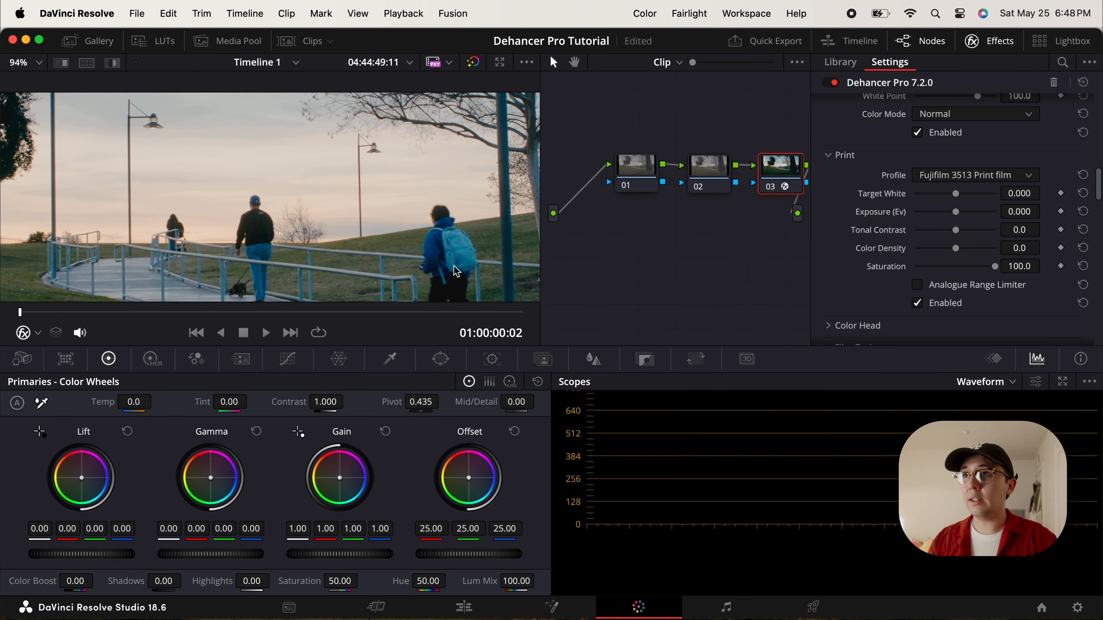
pyautogui.scroll(-5, 457, 271)
pyautogui.scroll(-3, 877, 251)
# Expand the Color Head settings and set Yellow - Blue to -4.2 and Magenta - Green to 2.3.
pyautogui.scroll(2, 877, 243)
pyautogui.scroll(-4, 877, 234)
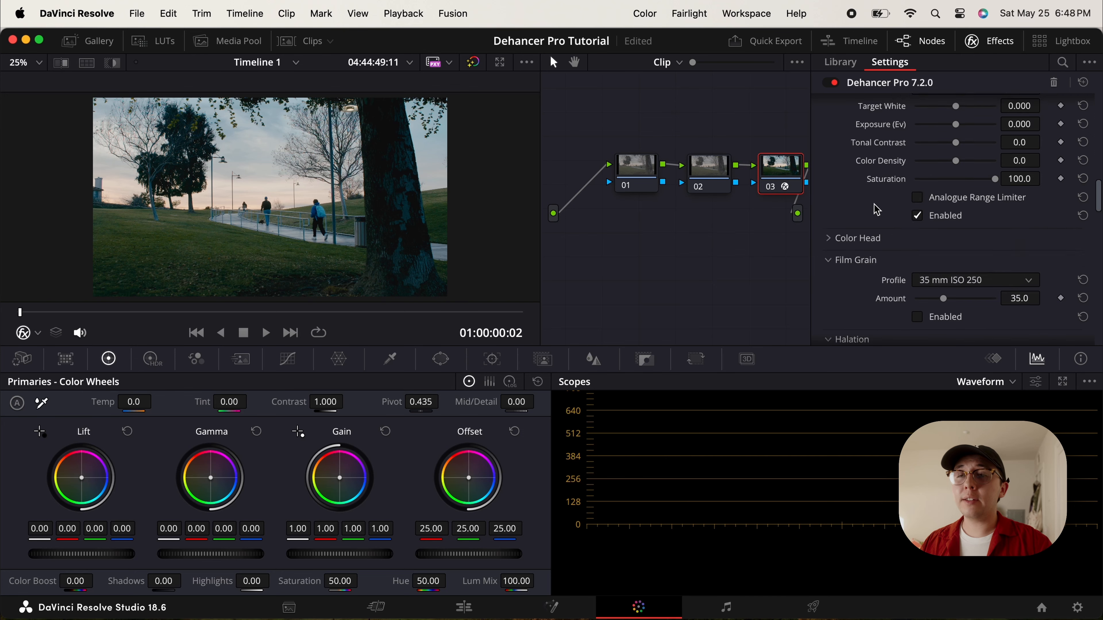
pyautogui.click(867, 151)
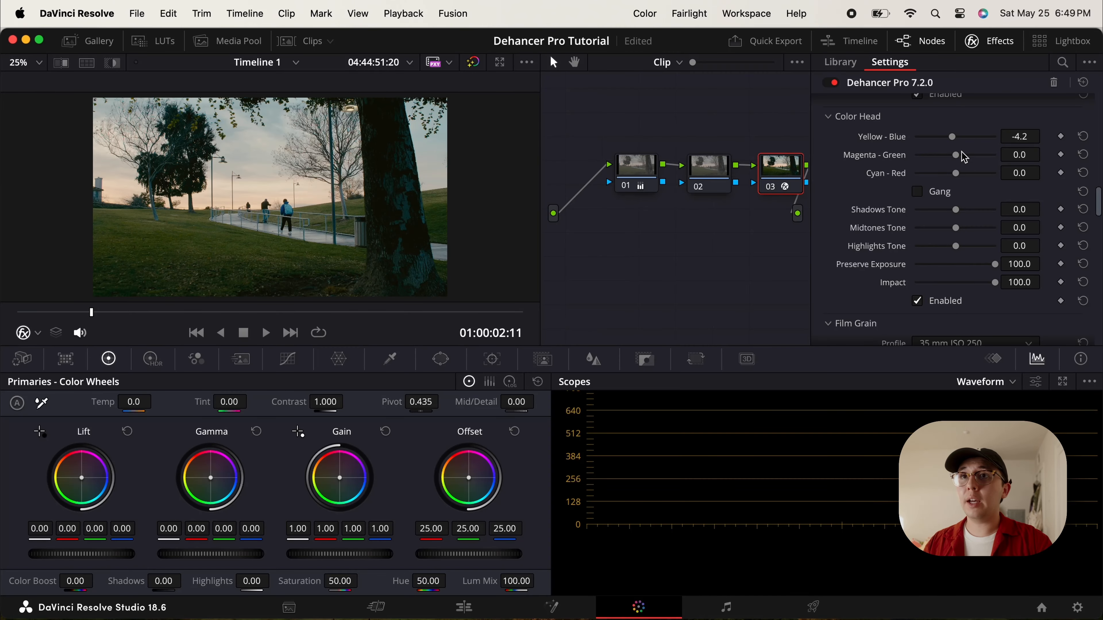
pyautogui.moveTo(959, 154)
pyautogui.mouseDown()
pyautogui.moveTo(948, 155)
pyautogui.moveTo(971, 155)
pyautogui.moveTo(928, 160)
pyautogui.moveTo(997, 150)
pyautogui.moveTo(959, 166)
pyautogui.mouseUp()
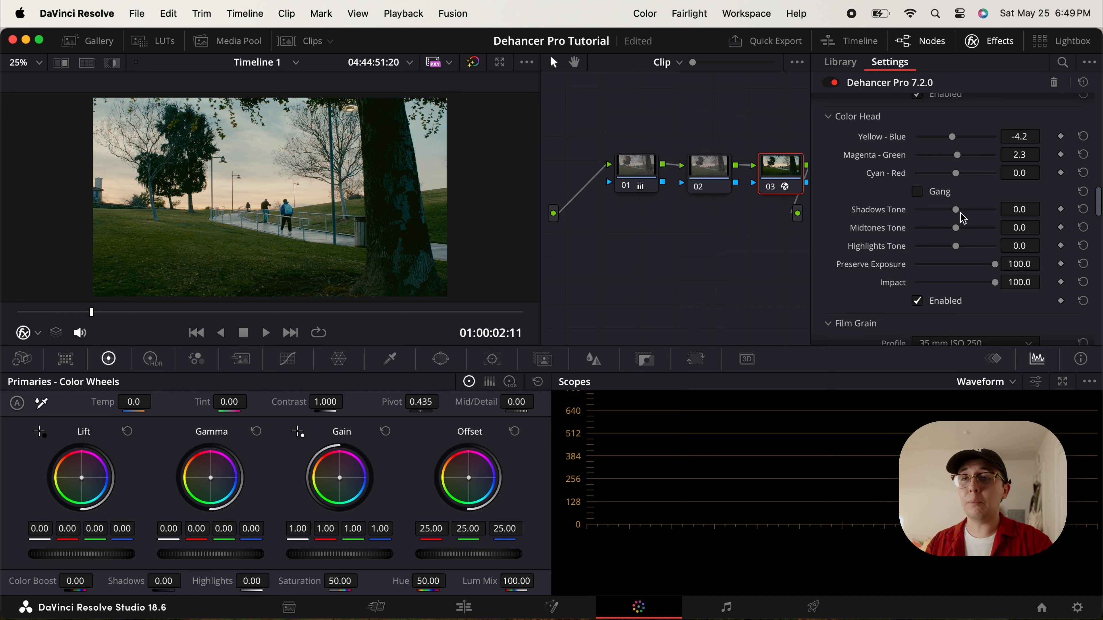
# Adjust the Color Head Shadows Tone in both directions, raising it to about 54.
pyautogui.moveTo(959, 214); pyautogui.dragTo(913, 221)
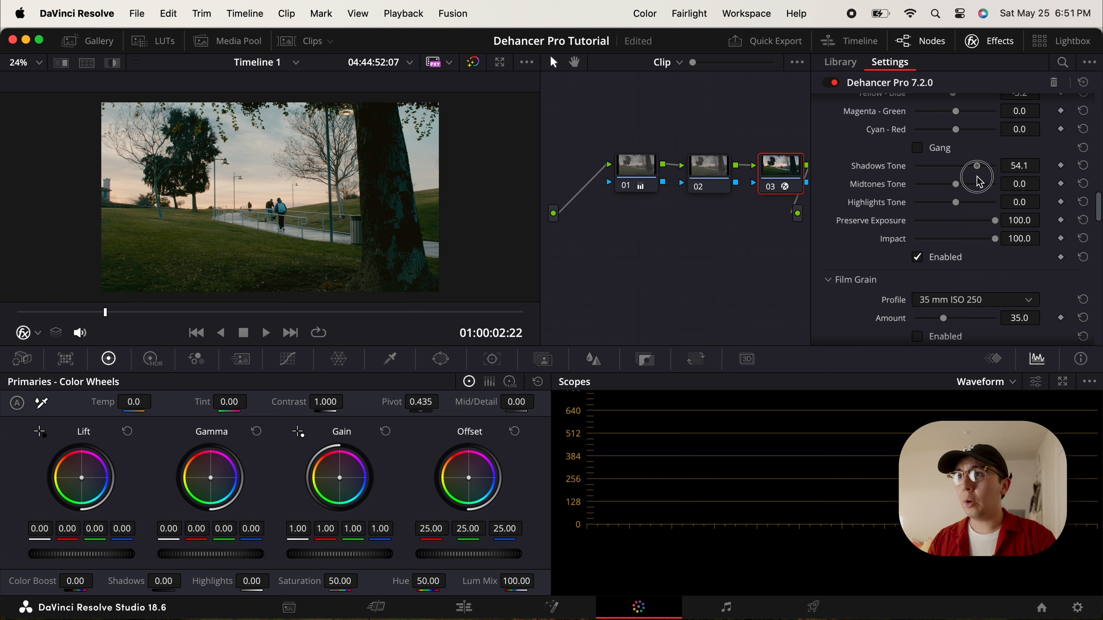
pyautogui.moveTo(972, 173)
pyautogui.mouseDown()
pyautogui.moveTo(938, 176)
pyautogui.moveTo(983, 177)
pyautogui.mouseUp()
# Enable Film Grain, check the 8 mm ISO 500 profile on the walkers up close, and switch the profile to 8 mm ISO 50.
pyautogui.scroll(-3, 900, 213)
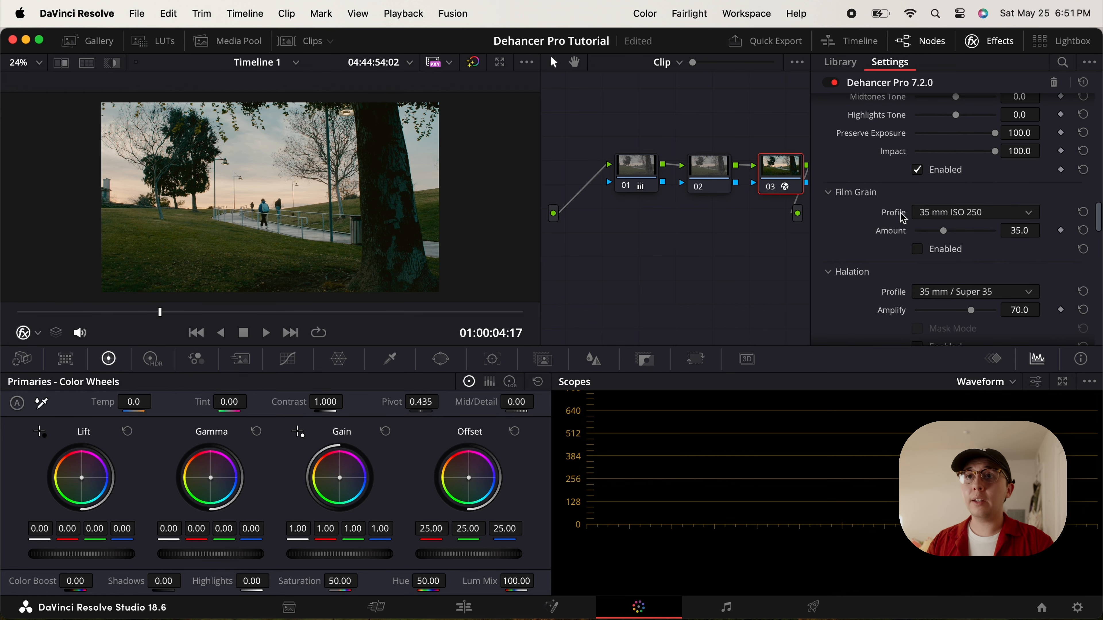
pyautogui.scroll(-2, 909, 236)
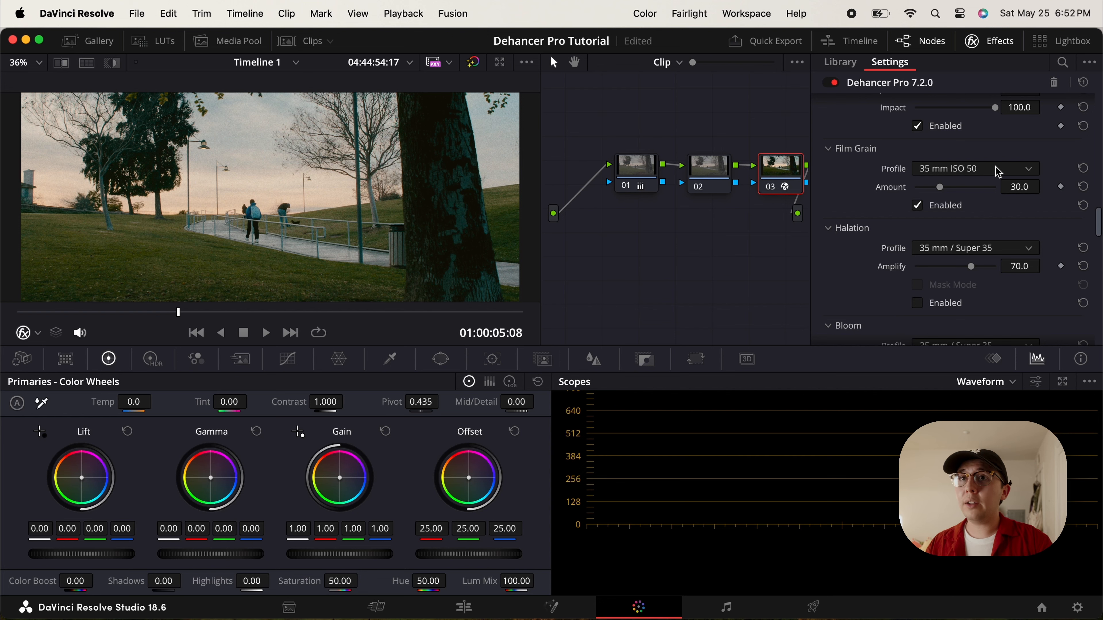
pyautogui.click(998, 172)
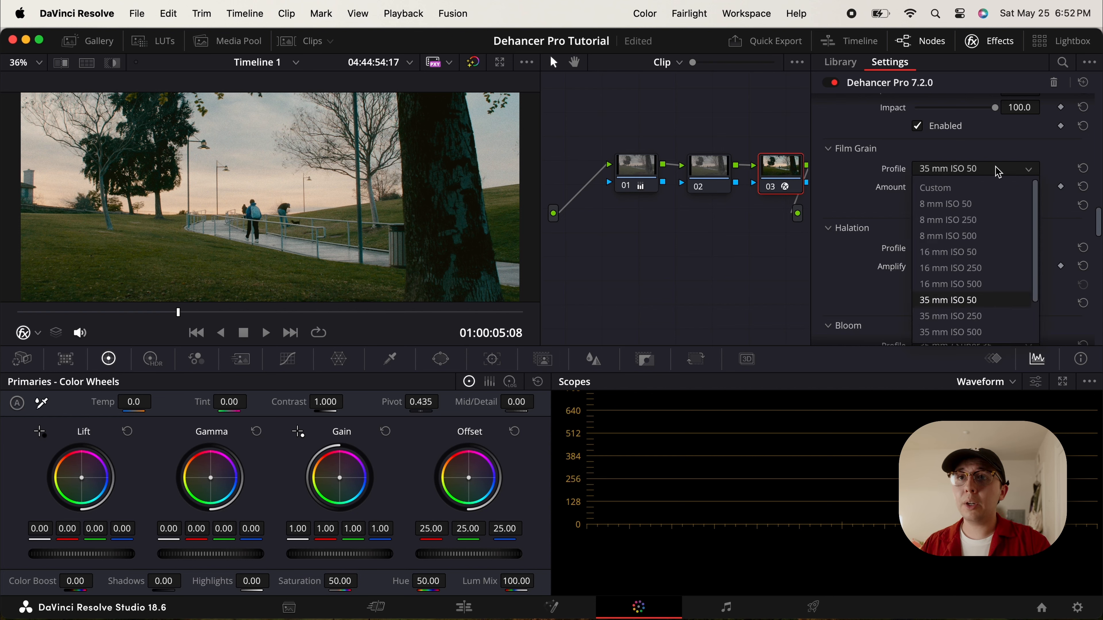
pyautogui.click(989, 236)
pyautogui.scroll(2, 240, 202)
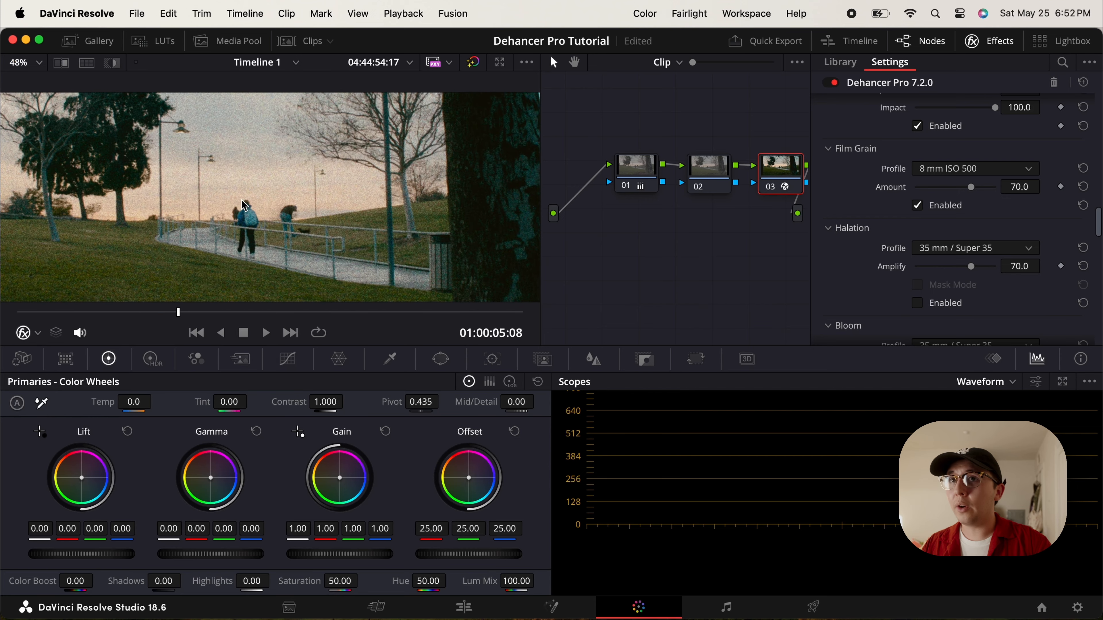
pyautogui.scroll(2, 147, 236)
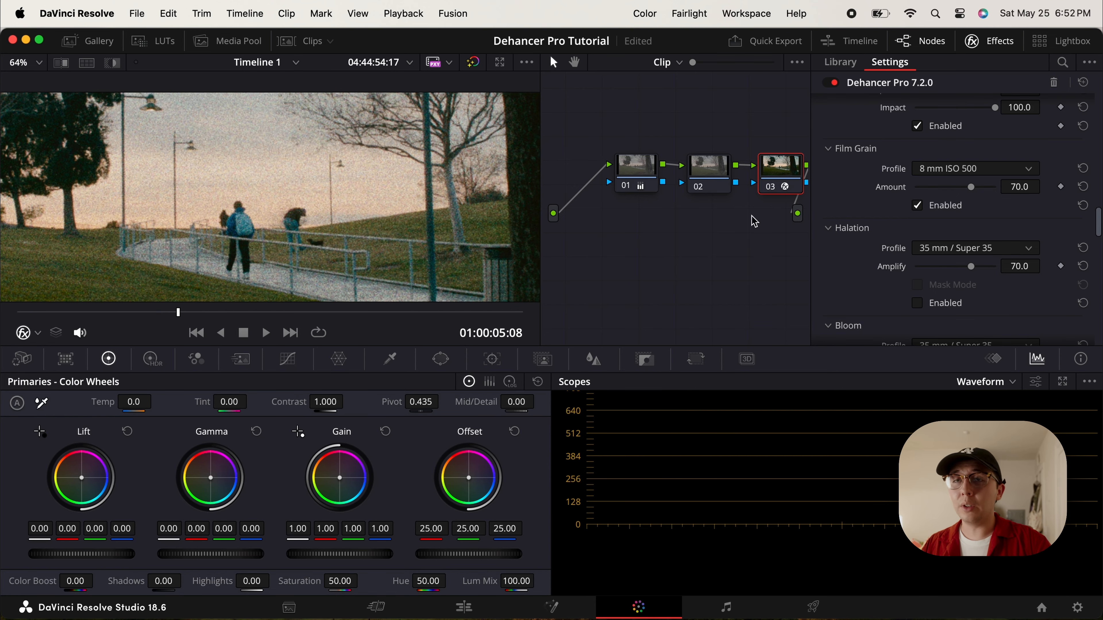
pyautogui.click(1012, 168)
pyautogui.click(993, 208)
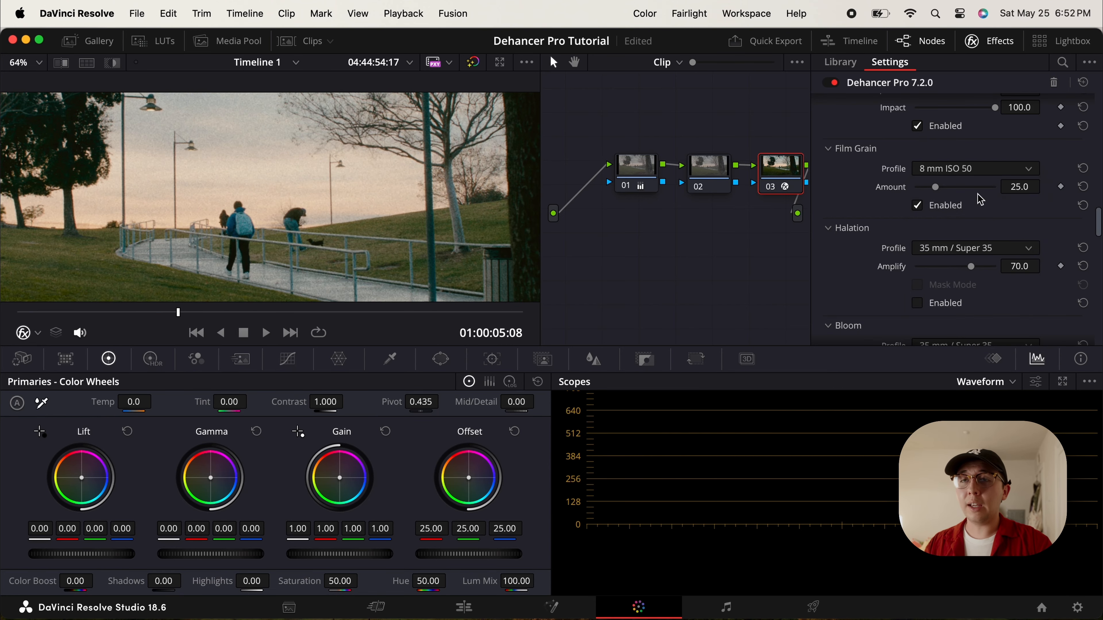